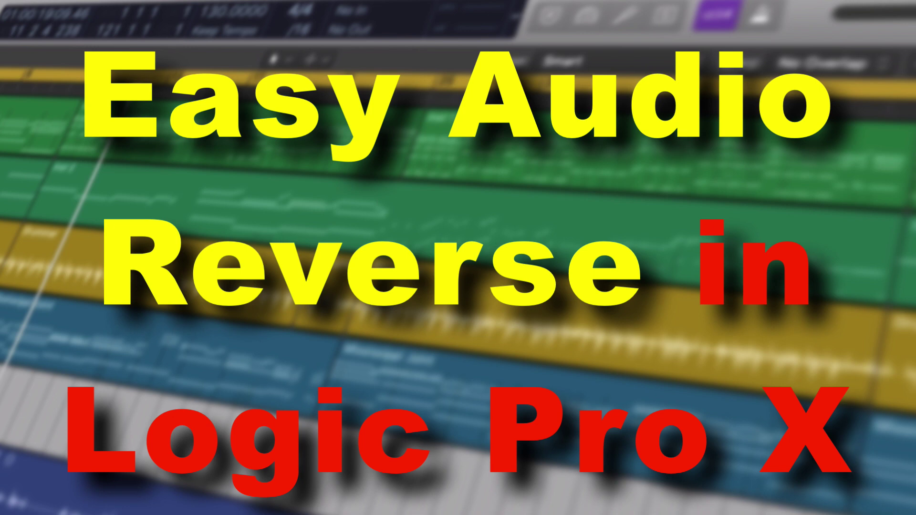
- Return the playhead to bar 1 of the Walking Away project
{"action": "key", "text": "Return"}
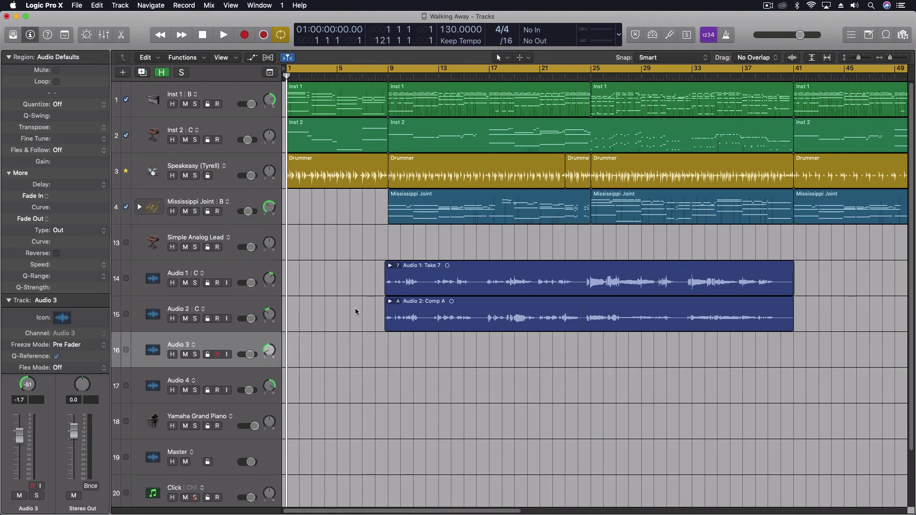
- Play the song from the start and stop it near bar 9
{"action": "key", "text": "space"}
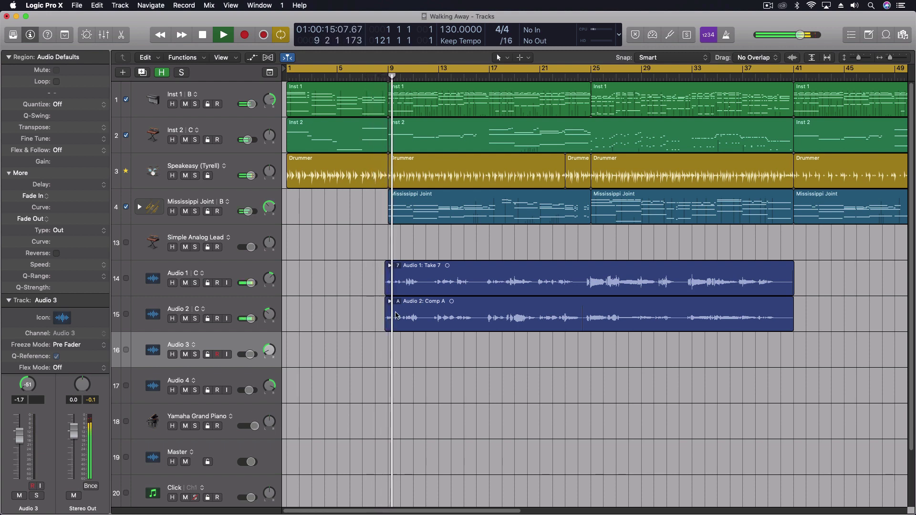
{"action": "key", "text": "space"}
- Search the loop library for 'cymb' and preview Long Crash Cymbal 04 and 05
{"action": "key", "text": "o"}
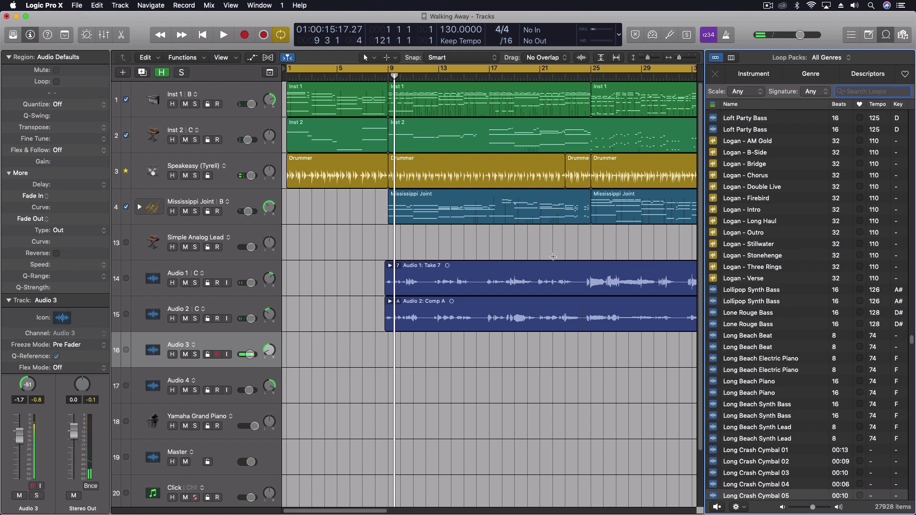
{"action": "type", "text": "cy"}
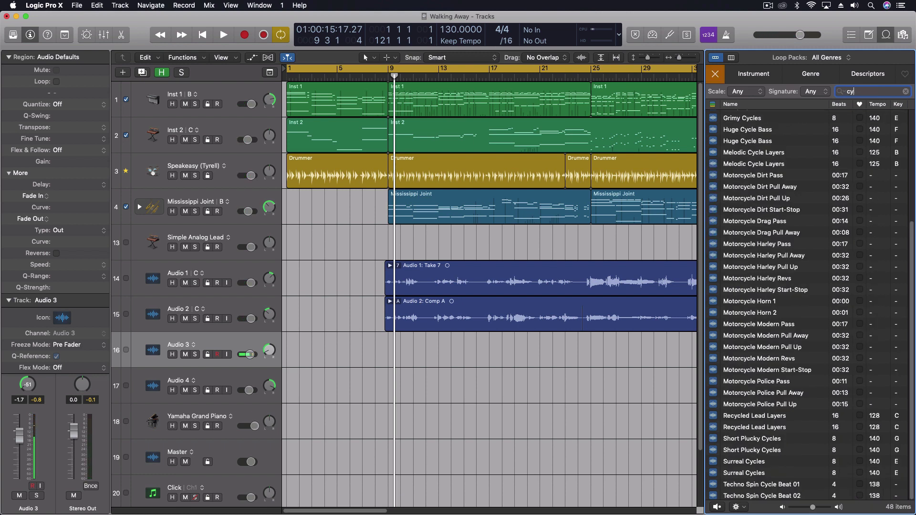
{"action": "type", "text": "mbal"}
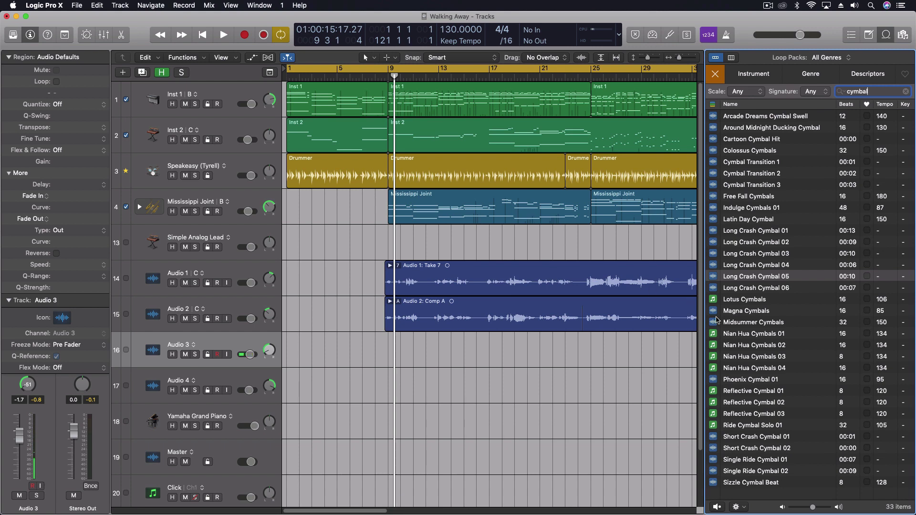
{"action": "left_click", "coordinate": [745, 266]}
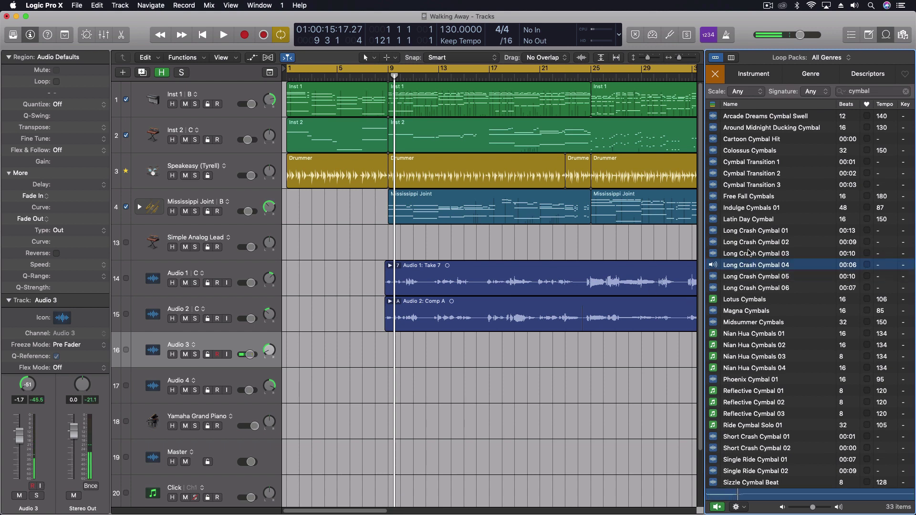
{"action": "left_click", "coordinate": [755, 277]}
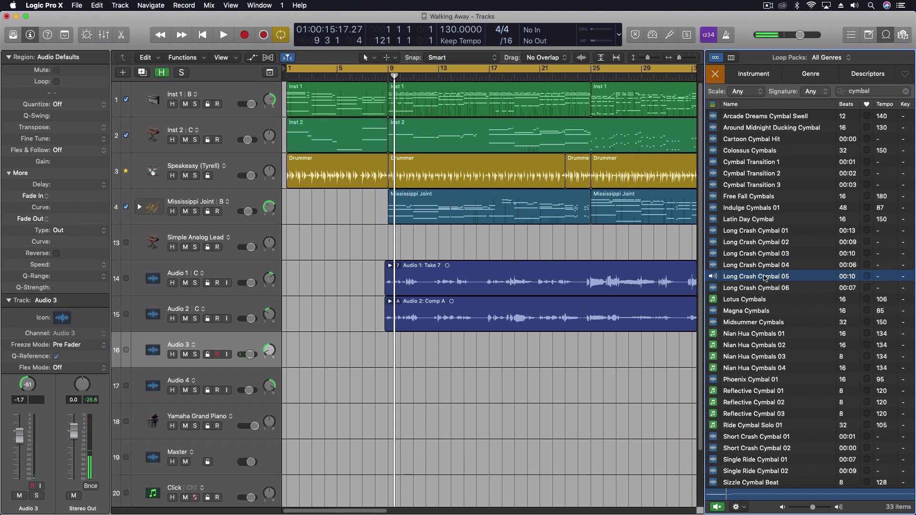
- Place Long Crash Cymbal 05 on Audio 3 from bar 3 and draw waveforms taller
{"action": "left_click_drag", "start_coordinate": [763, 278], "coordinate": [311, 345]}
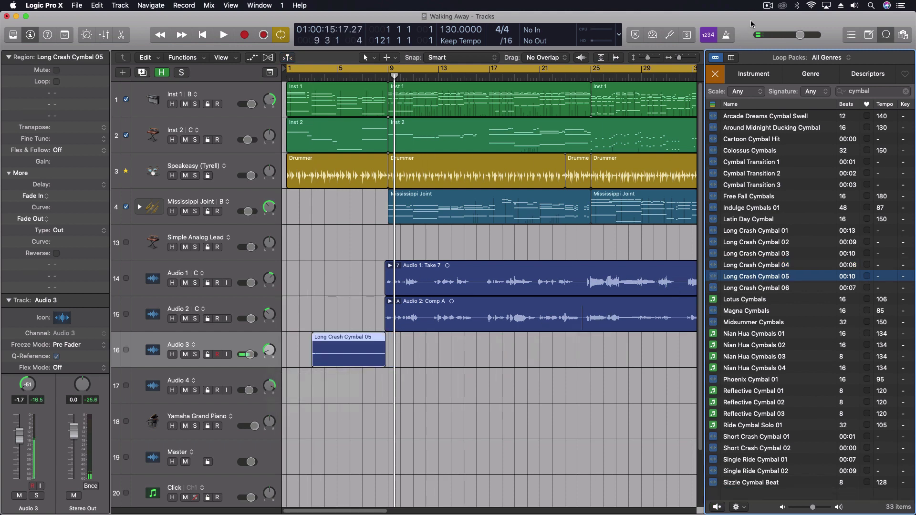
{"action": "left_click", "coordinate": [582, 58]}
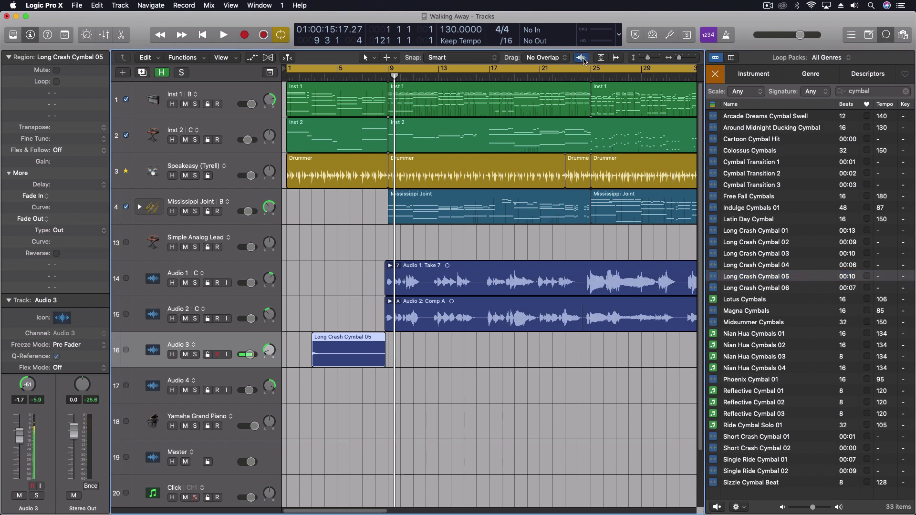
{"action": "left_click_drag", "start_coordinate": [584, 60], "coordinate": [586, 17]}
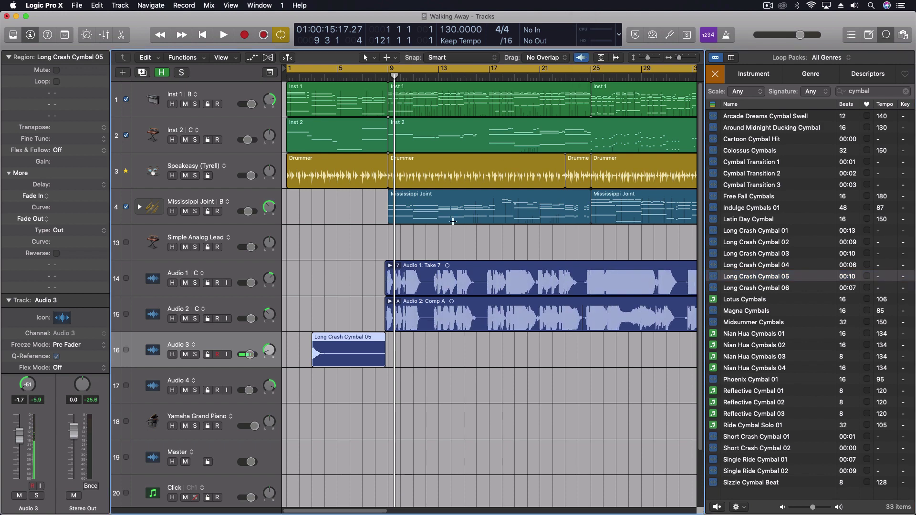
{"action": "left_click_drag", "start_coordinate": [356, 340], "coordinate": [352, 353]}
- Select the Long Crash Cymbal 05 region and tick Reverse in the Region inspector
{"action": "left_click", "coordinate": [350, 338]}
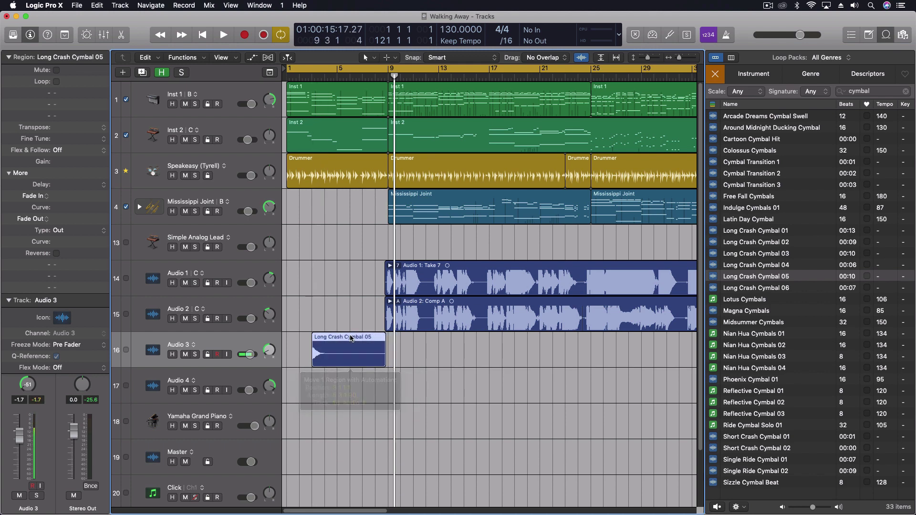
{"action": "left_click", "coordinate": [8, 57]}
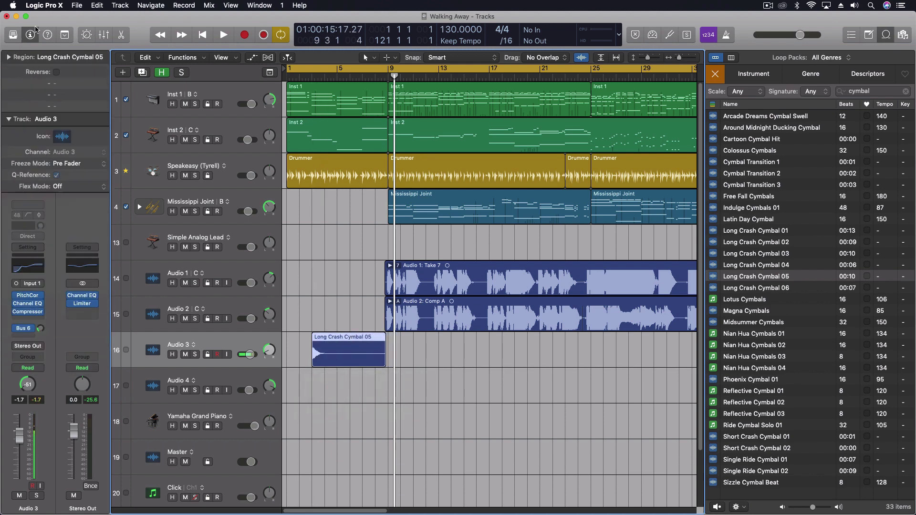
{"action": "left_click", "coordinate": [8, 57]}
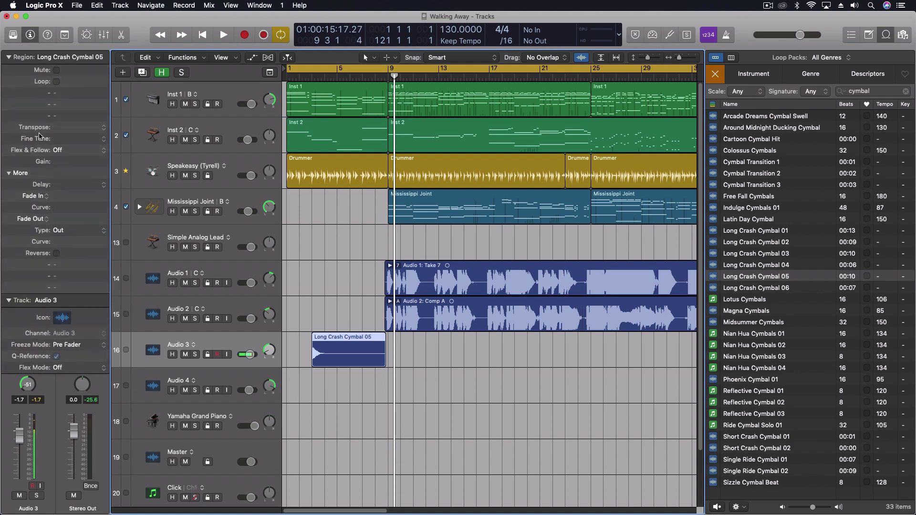
{"action": "left_click", "coordinate": [56, 253]}
- Nudge the cymbal region slightly later and audition it from just before bar 8
{"action": "scroll", "coordinate": [352, 345], "scroll_direction": "up", "scroll_amount": 5}
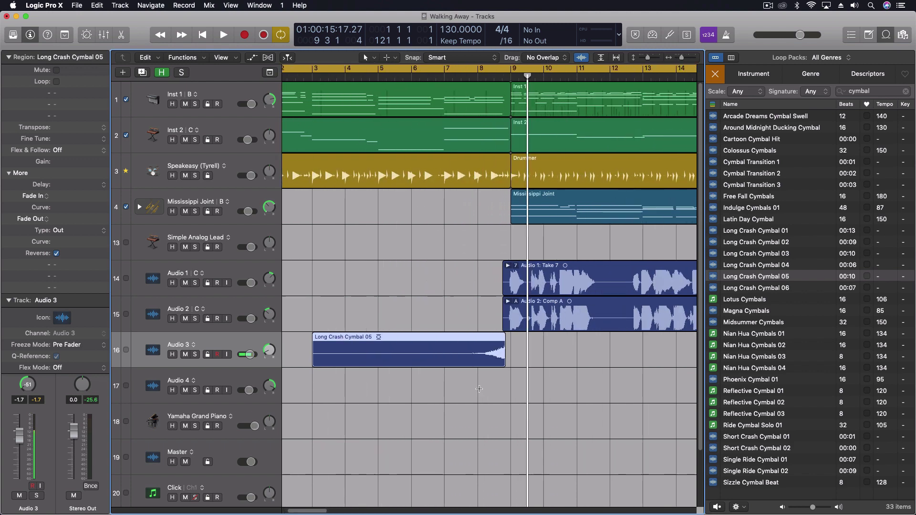
{"action": "left_click_drag", "start_coordinate": [559, 341], "coordinate": [559, 337]}
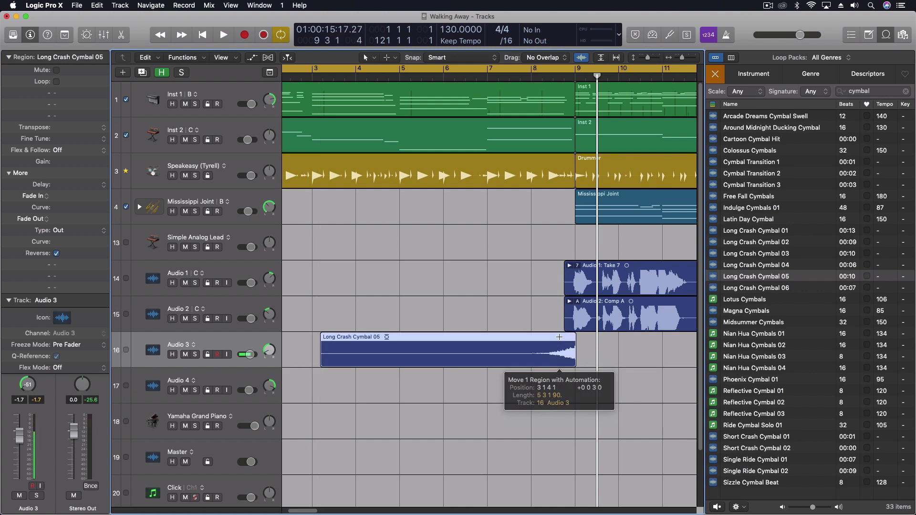
{"action": "left_click", "coordinate": [475, 76]}
{"action": "key", "text": "space"}
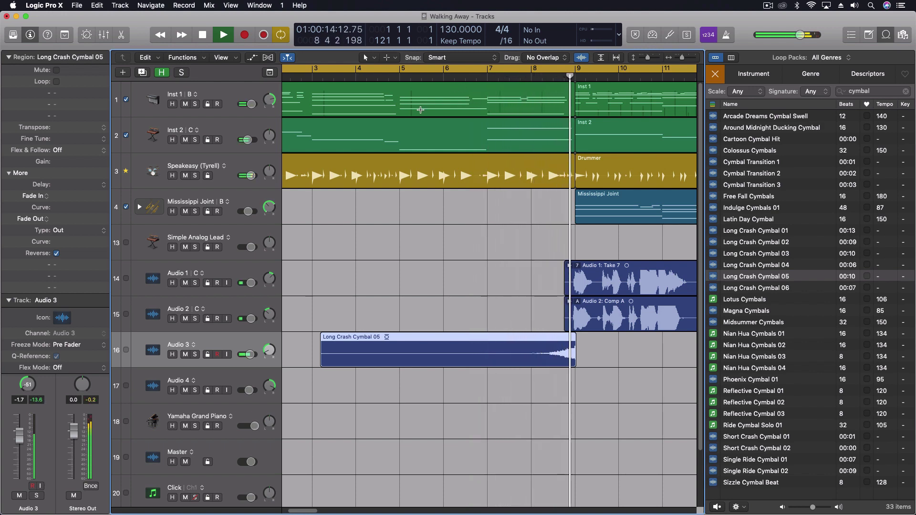
{"action": "key", "text": "space"}
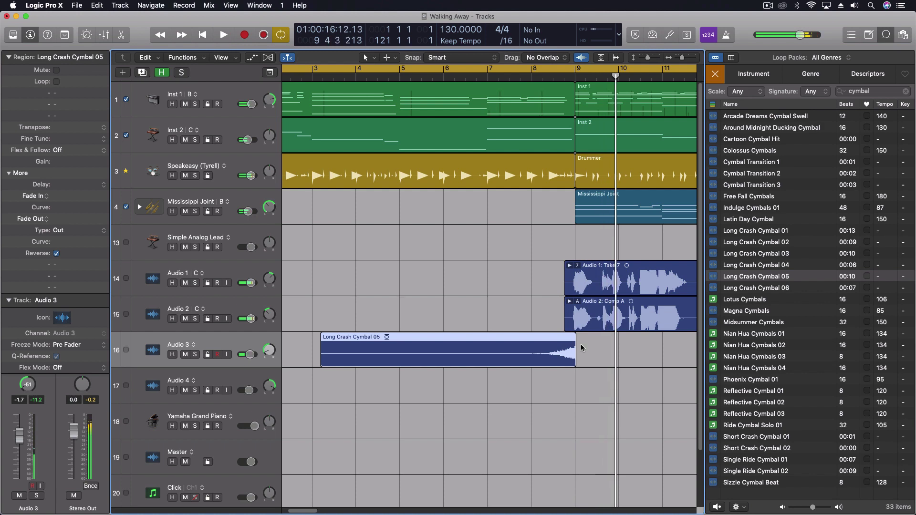
- Nudge the cymbal region slightly earlier and play from bar 2 into the vocal
{"action": "key", "text": "super+Right"}
{"action": "scroll", "coordinate": [566, 363], "scroll_direction": "right", "scroll_amount": 5}
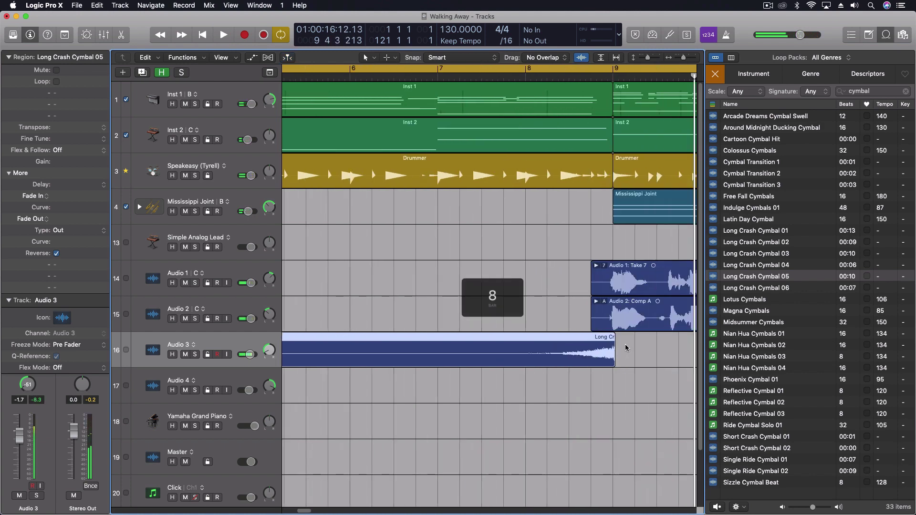
{"action": "left_click_drag", "start_coordinate": [568, 345], "coordinate": [566, 341]}
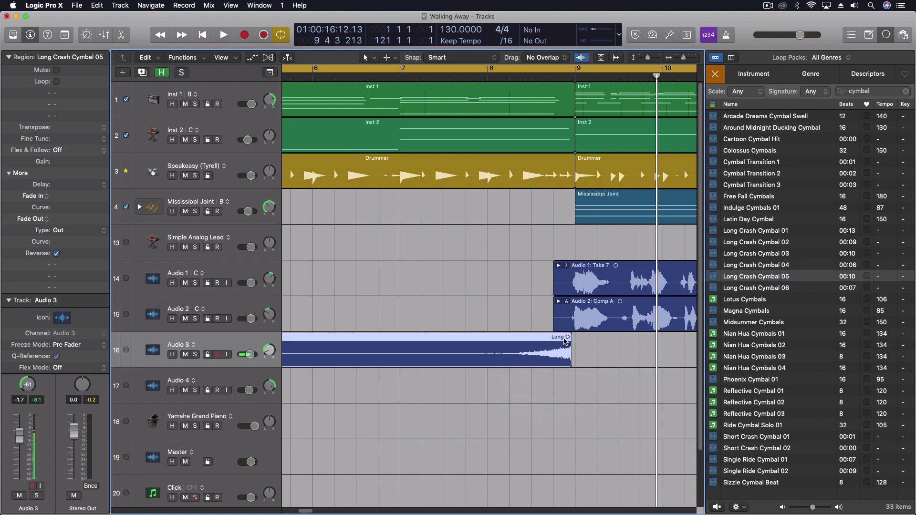
{"action": "key", "text": "super+Left"}
{"action": "key", "text": "super+Left"}
{"action": "scroll", "coordinate": [458, 296], "scroll_direction": "left", "scroll_amount": 8}
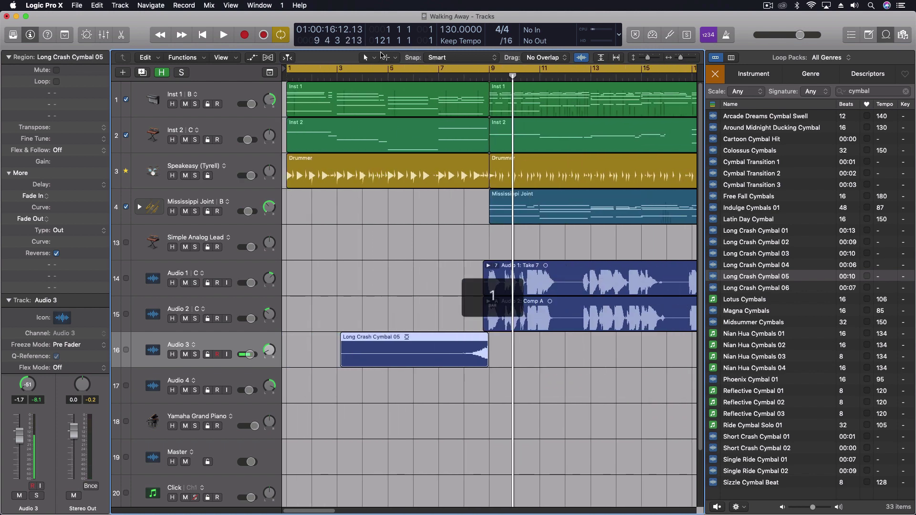
{"action": "left_click", "coordinate": [318, 75]}
{"action": "key", "text": "space"}
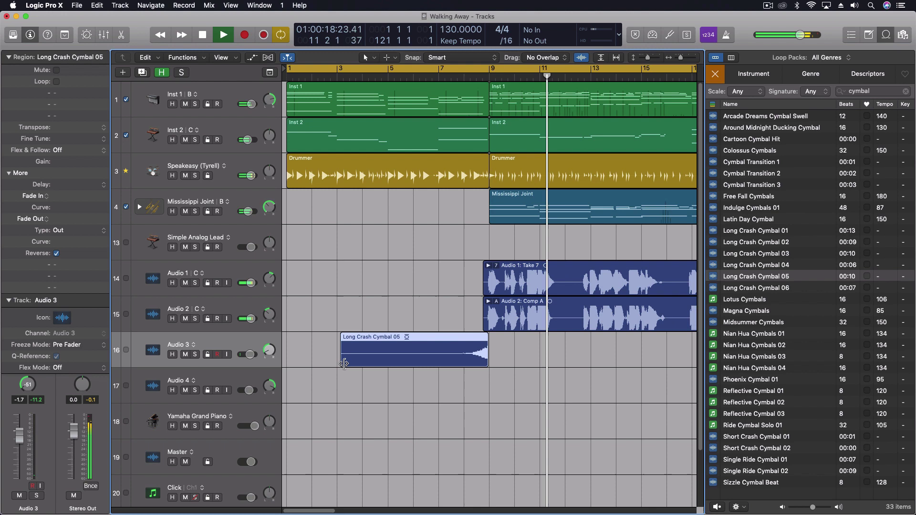
- Stop playback and toggle Reverse on the cymbal region to compare, leaving it off
{"action": "key", "text": "space"}
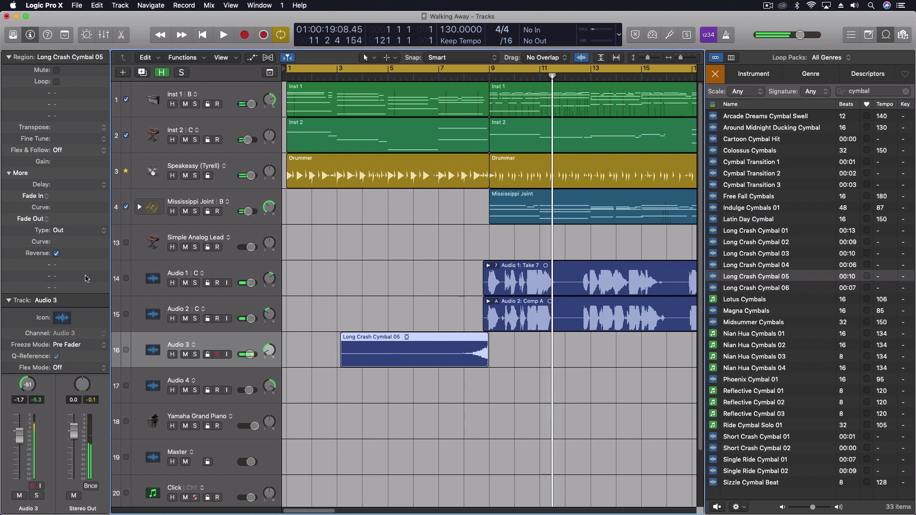
{"action": "left_click", "coordinate": [57, 253]}
{"action": "left_click", "coordinate": [56, 254]}
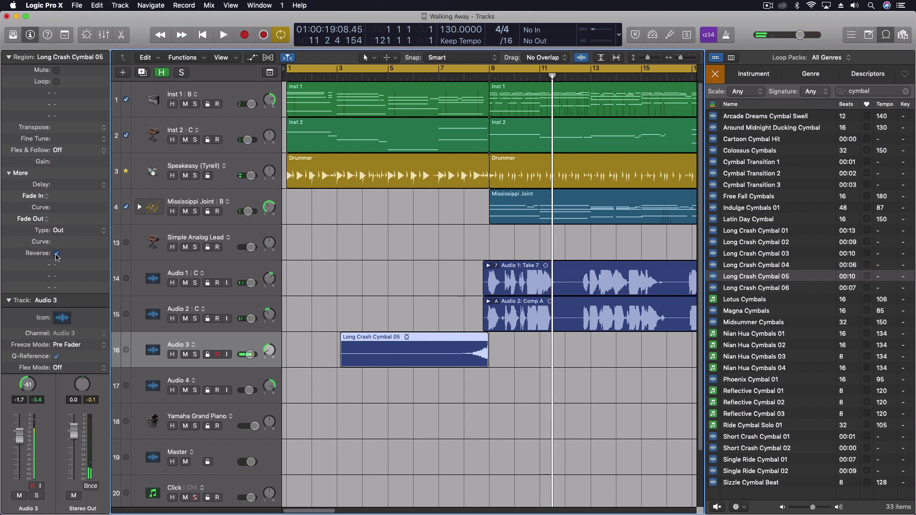
{"action": "left_click", "coordinate": [57, 253]}
{"action": "left_click", "coordinate": [56, 253]}
{"action": "left_click", "coordinate": [56, 254]}
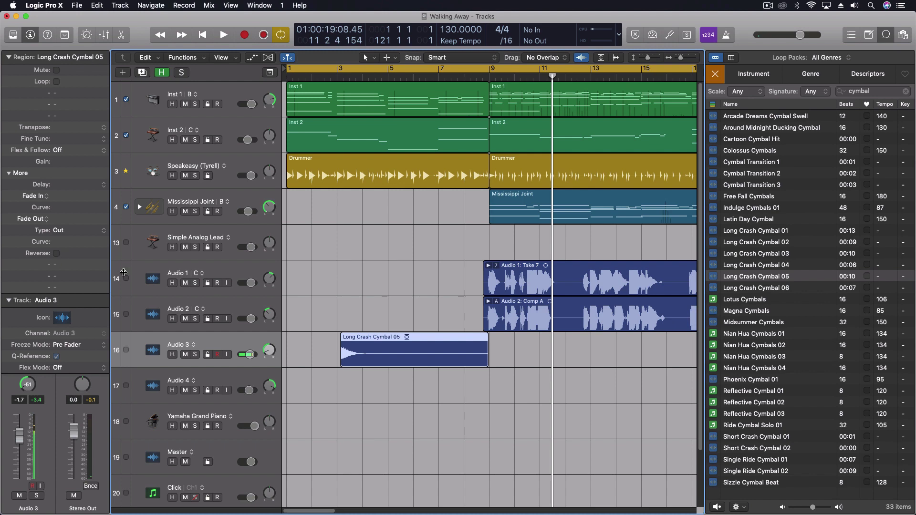
- Add a stereo ChromaVerb with the Smooth Space room to the cymbal's Selection-Based Processing
{"action": "right_click", "coordinate": [353, 342]}
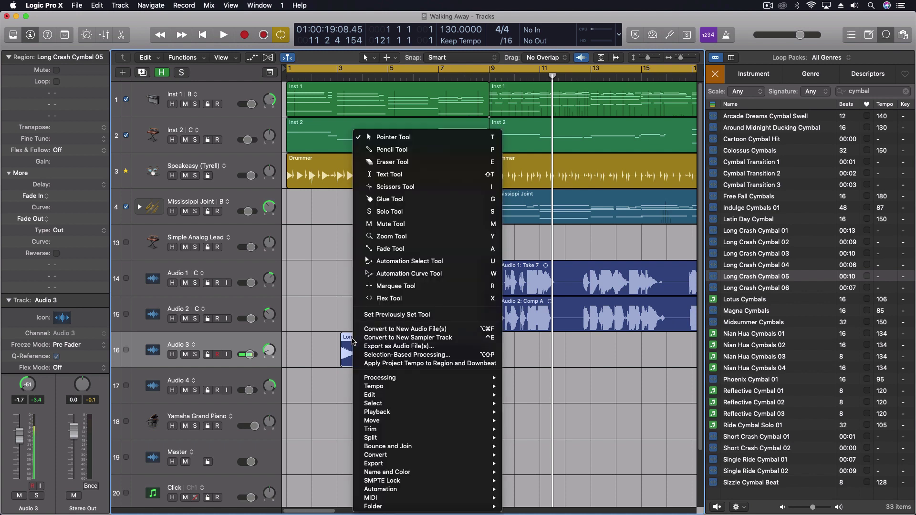
{"action": "left_click", "coordinate": [405, 355]}
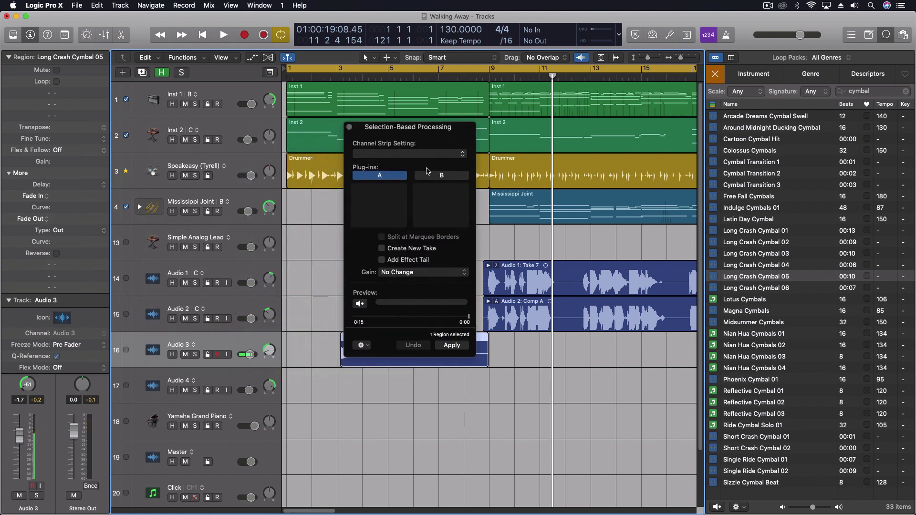
{"action": "left_click", "coordinate": [387, 190]}
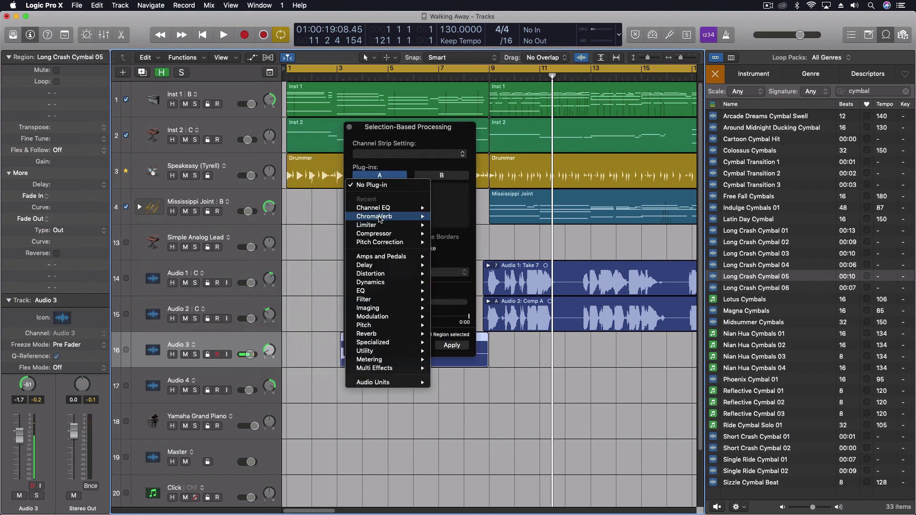
{"action": "mouse_move", "coordinate": [381, 217]}
{"action": "left_click", "coordinate": [462, 237]}
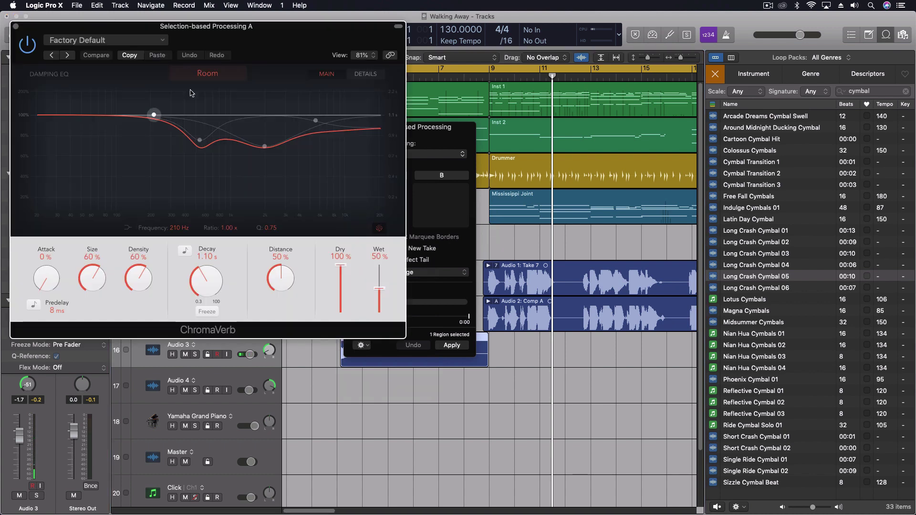
{"action": "left_click", "coordinate": [206, 74]}
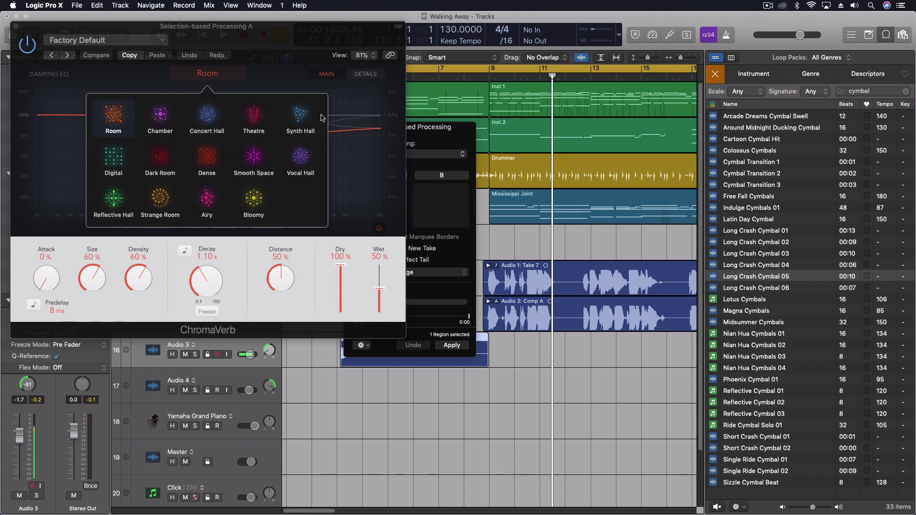
{"action": "left_click", "coordinate": [255, 159]}
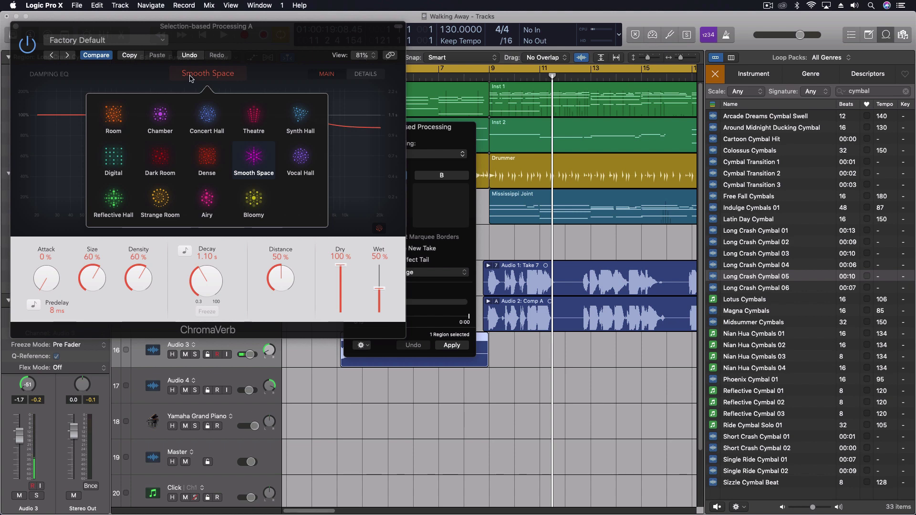
{"action": "left_click", "coordinate": [307, 51]}
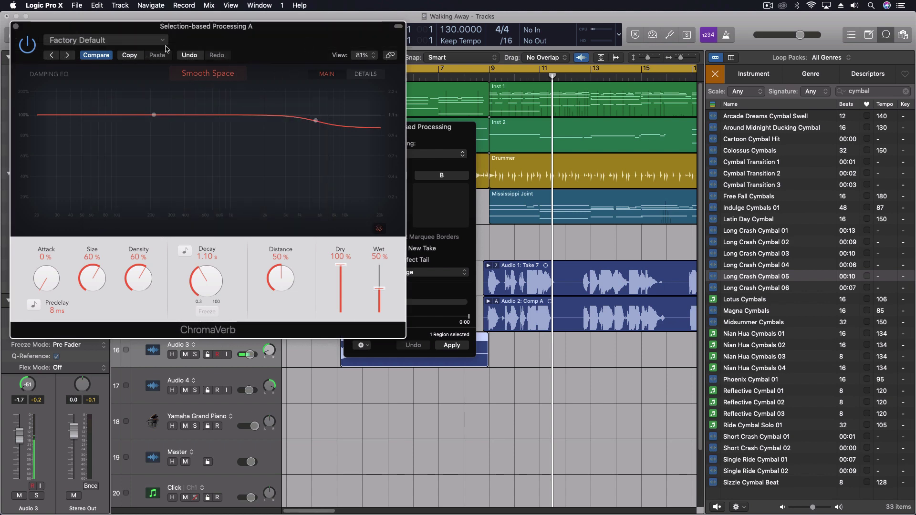
- Preview the ChromaVerb on the cymbal region, apply it, and close the processing panel
{"action": "left_click", "coordinate": [415, 312]}
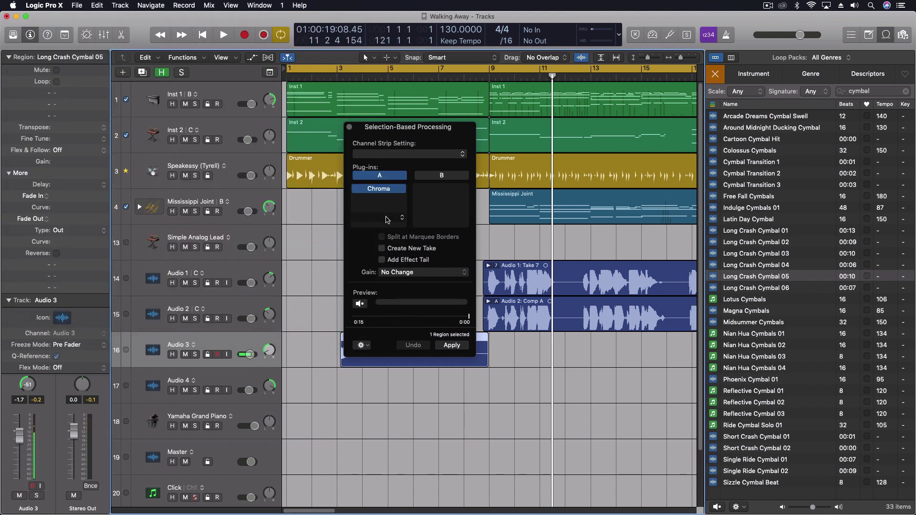
{"action": "left_click", "coordinate": [359, 304]}
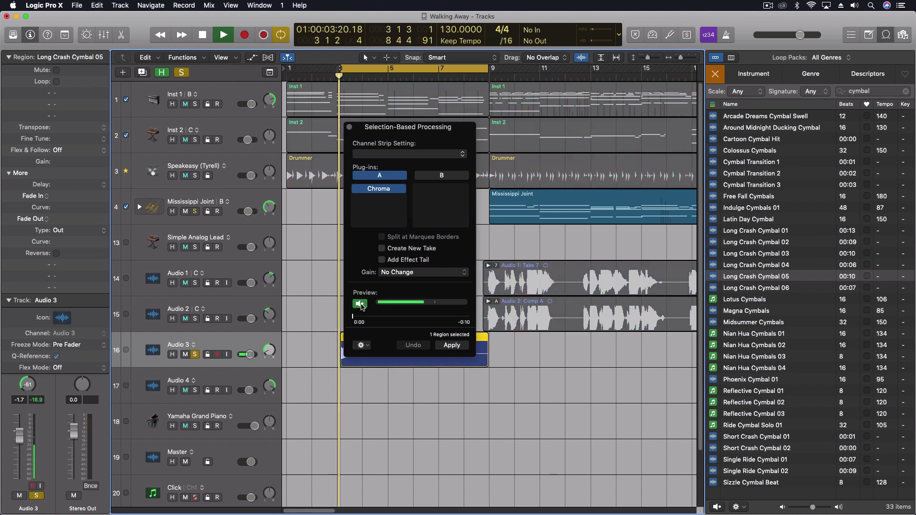
{"action": "left_click", "coordinate": [452, 345]}
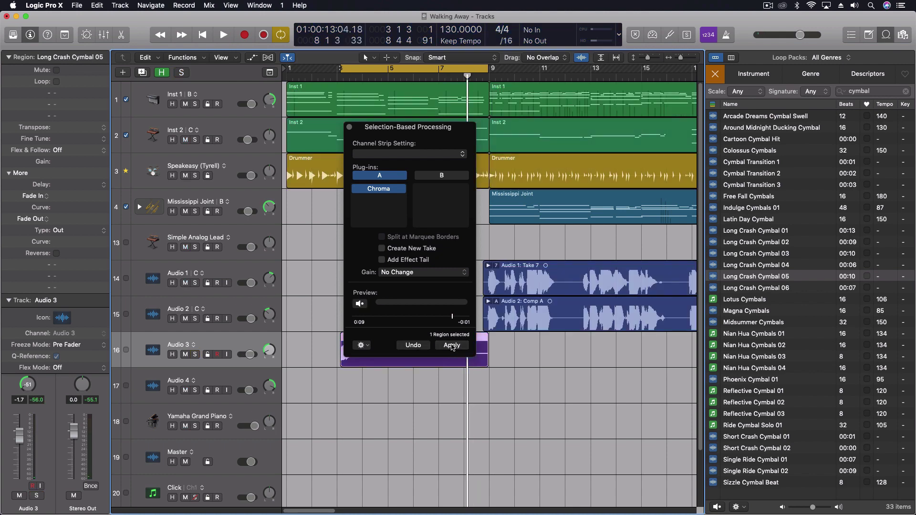
{"action": "left_click", "coordinate": [349, 128]}
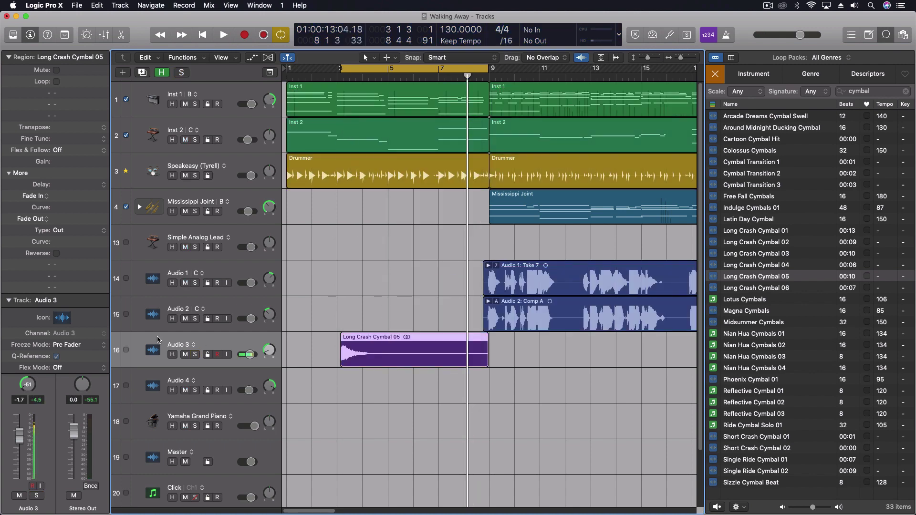
- Reverse the reverb-processed cymbal region and play it back from bar 3
{"action": "left_click", "coordinate": [56, 253]}
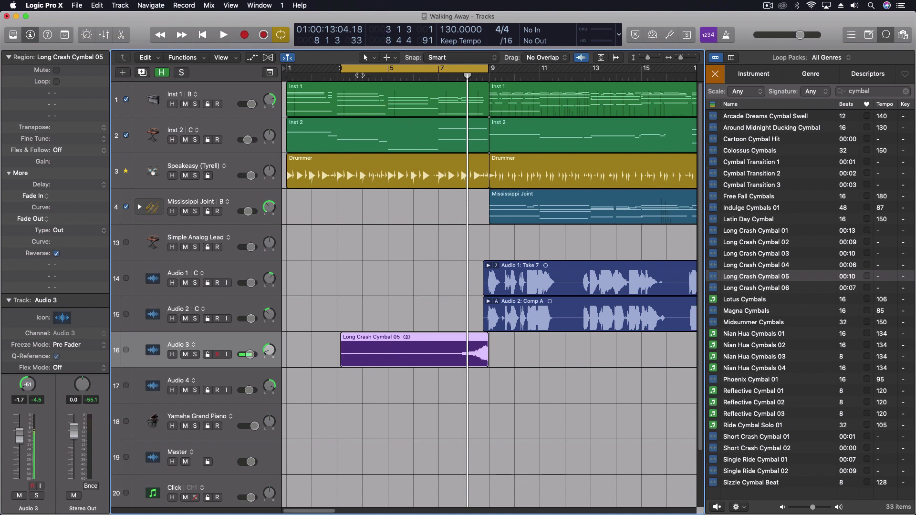
{"action": "key", "text": "space"}
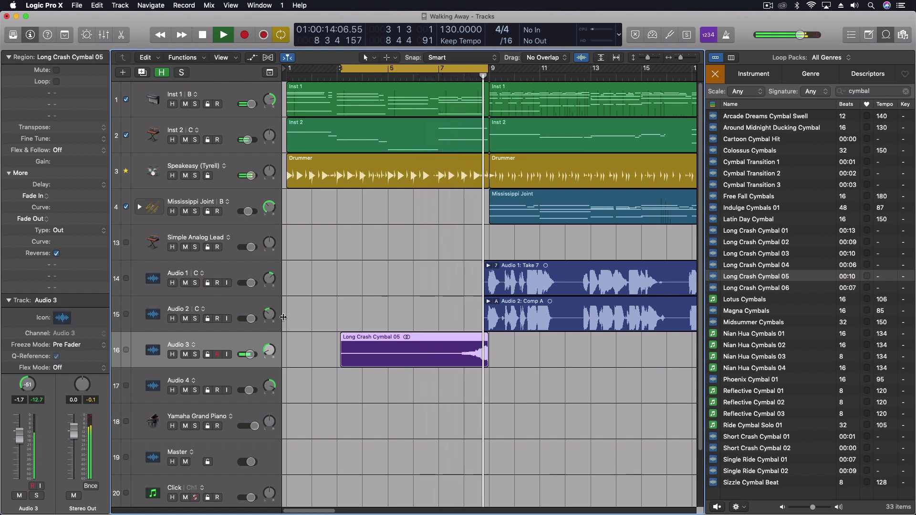
- Turn off cycle and time-compress Long Crash Cymbal 05.1 to start near bar 5, ending at the vocals, then play it back
{"action": "key", "text": "space"}
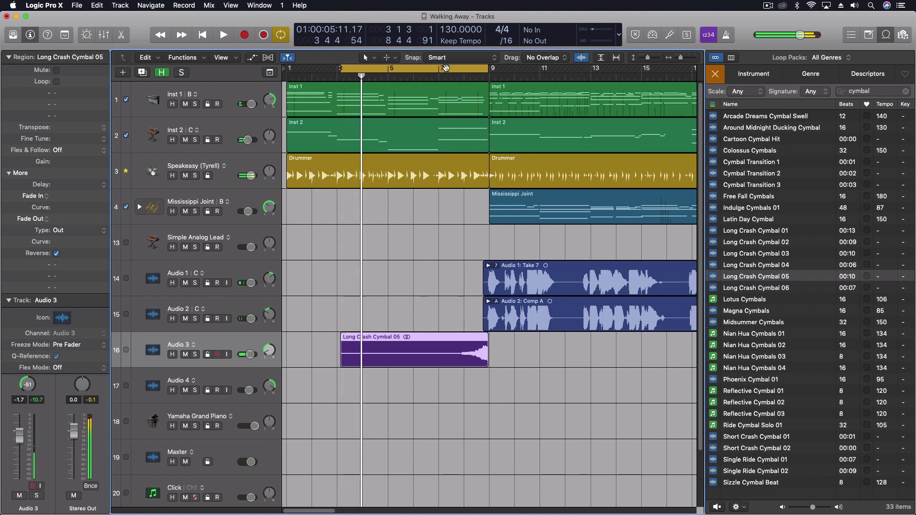
{"action": "key", "text": "c"}
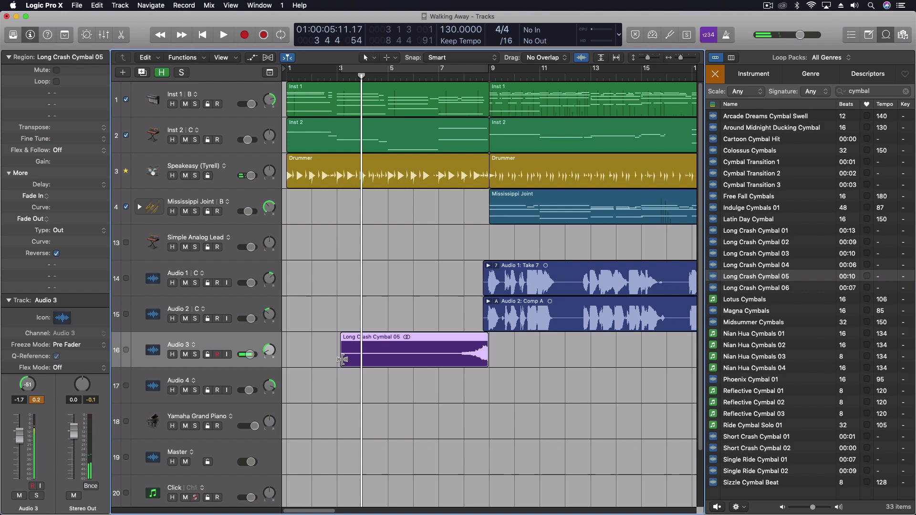
{"action": "left_click_drag", "start_coordinate": [343, 359], "coordinate": [475, 355]}
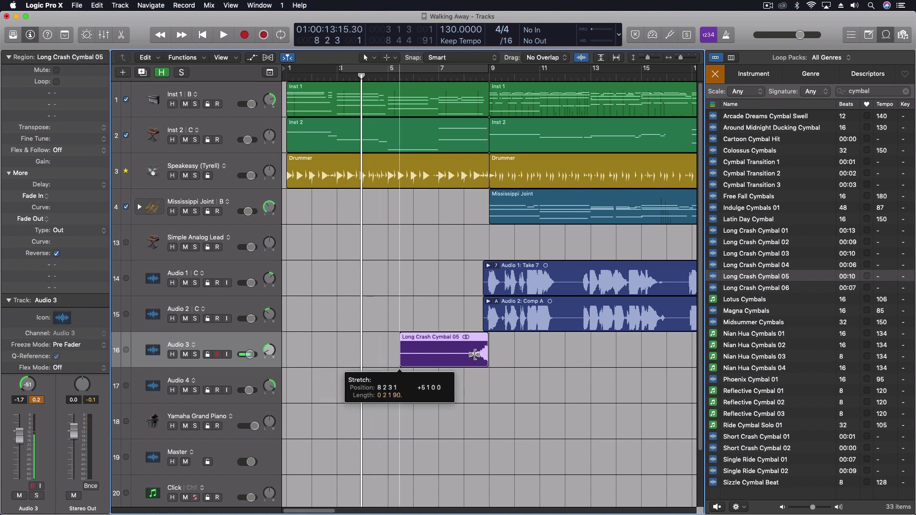
{"action": "left_click_drag", "start_coordinate": [475, 355], "coordinate": [475, 355]}
{"action": "left_click_drag", "start_coordinate": [532, 340], "coordinate": [466, 338]}
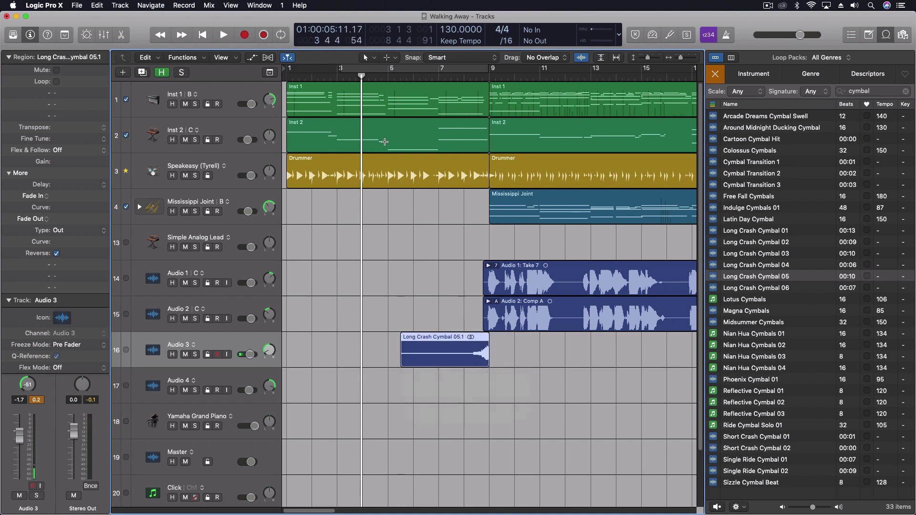
{"action": "key", "text": "space"}
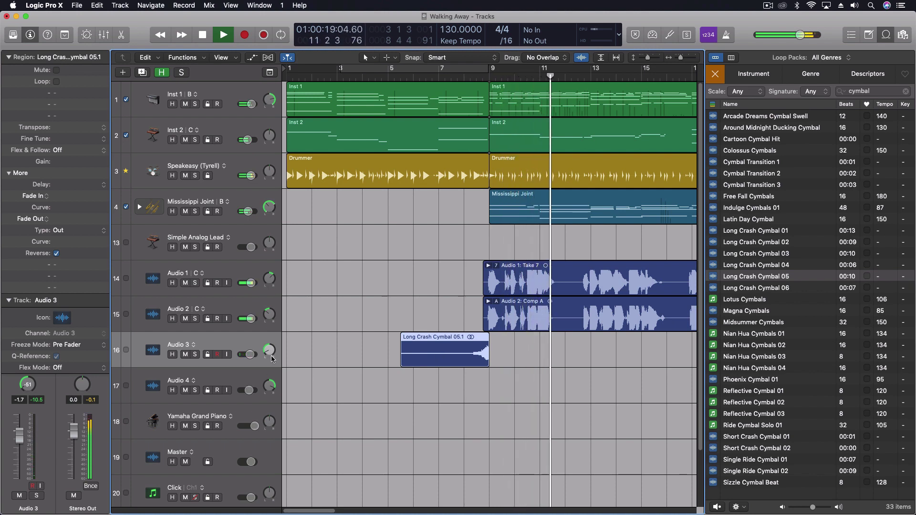
- Stop playback and show the volume automation lanes
{"action": "key", "text": "space"}
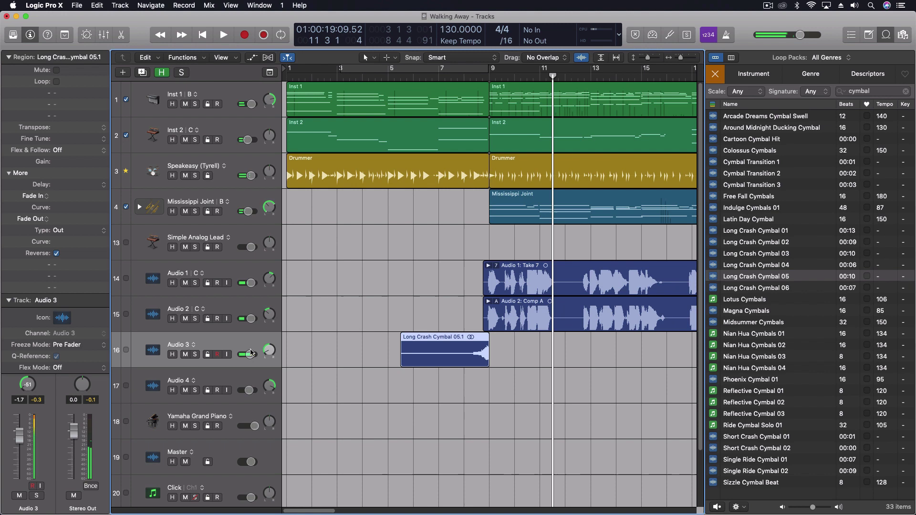
{"action": "key", "text": "a"}
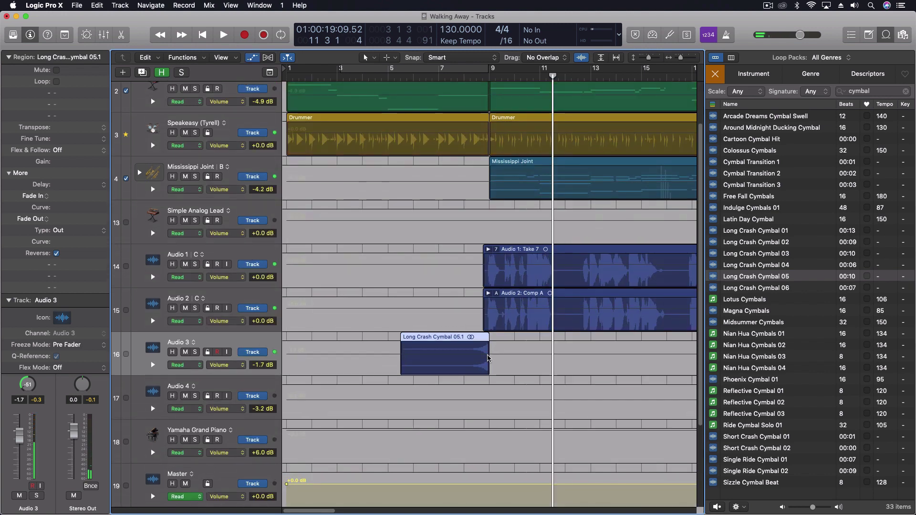
{"action": "key", "text": "a"}
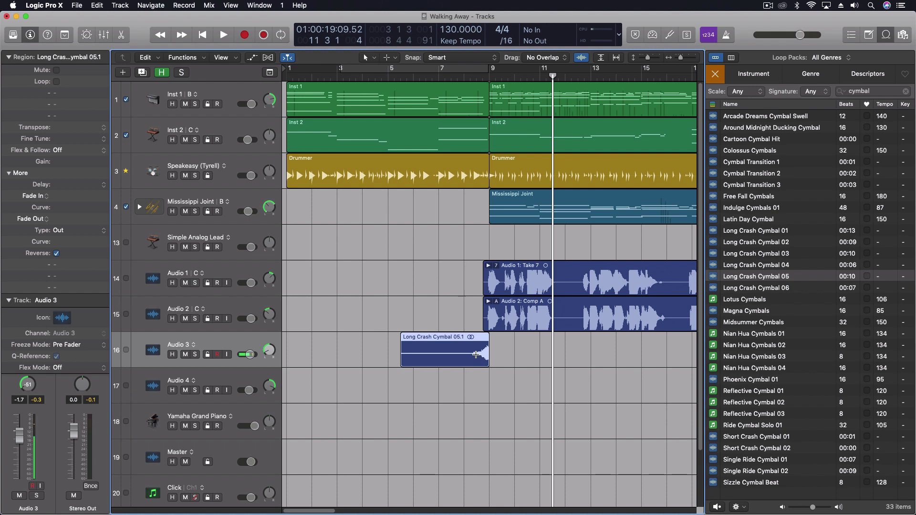
{"action": "key", "text": "a"}
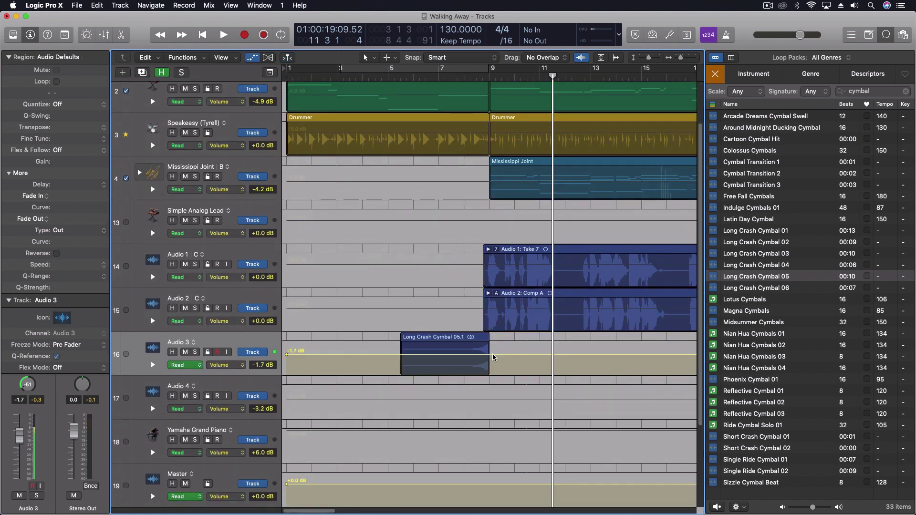
- Add Audio 3 volume points around the cymbal and dip that span to -5.3 dB, returning to -1.7 dB
{"action": "left_click", "coordinate": [493, 356]}
{"action": "left_click", "coordinate": [397, 355]}
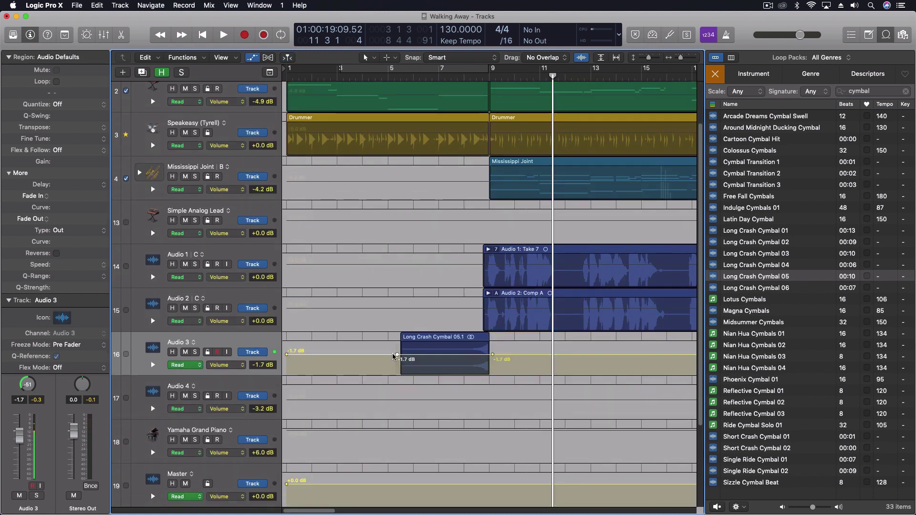
{"action": "left_click", "coordinate": [391, 354]}
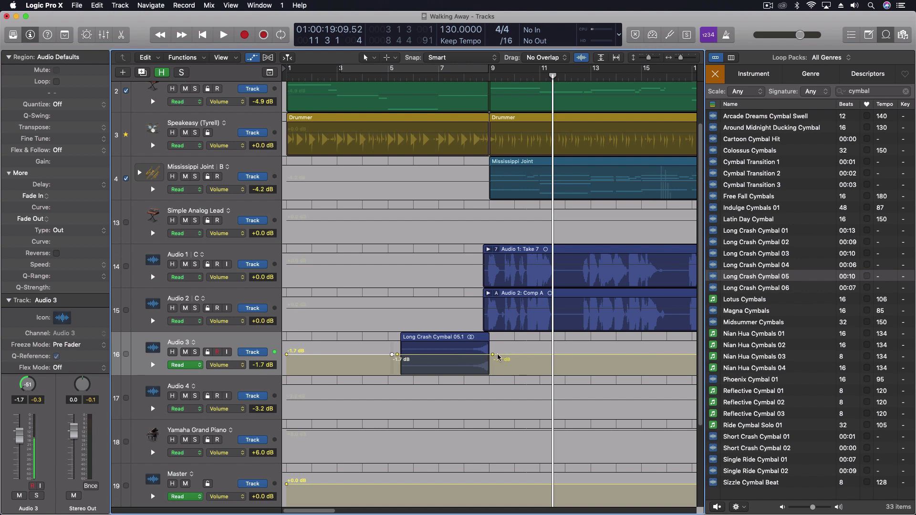
{"action": "left_click_drag", "start_coordinate": [453, 356], "coordinate": [452, 362]}
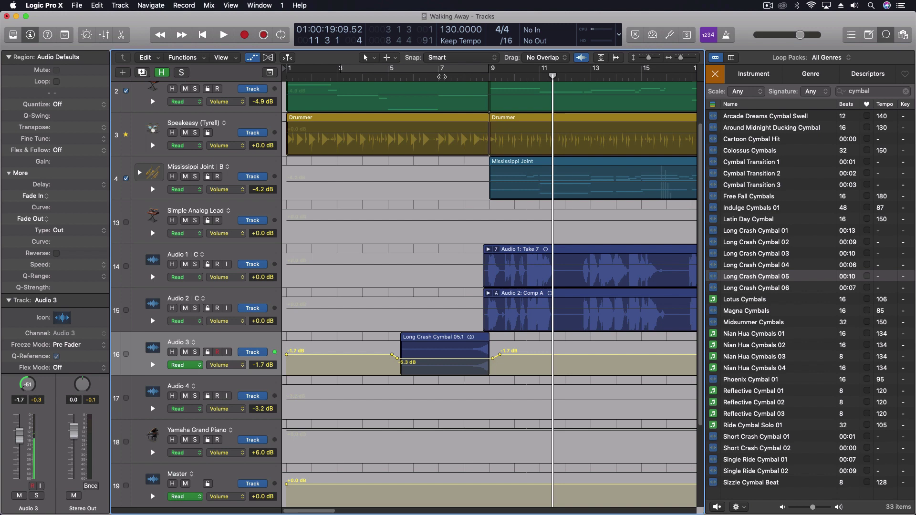
{"action": "double_click", "coordinate": [439, 76]}
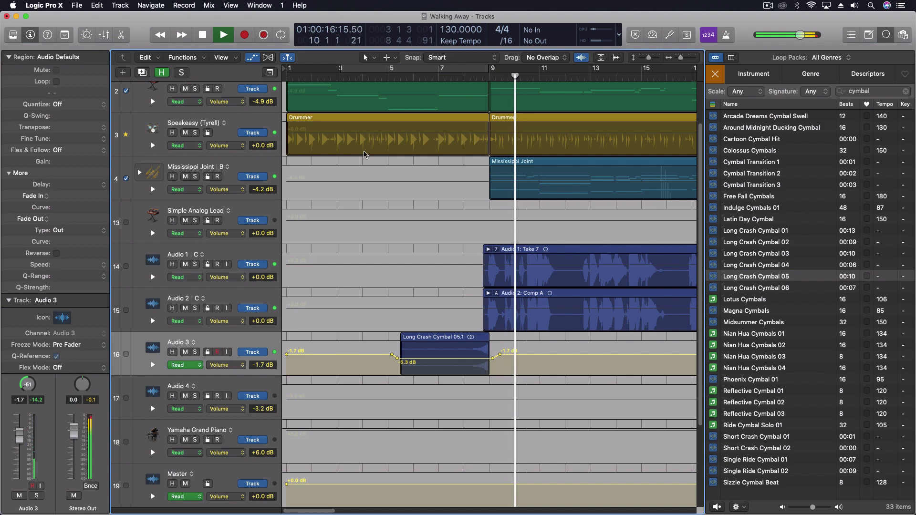
{"action": "key", "text": "a"}
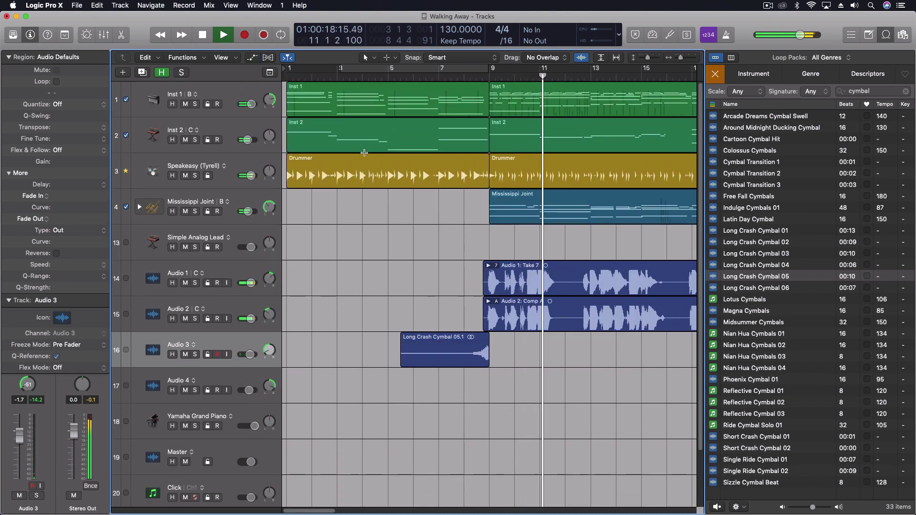
{"action": "key", "text": "space"}
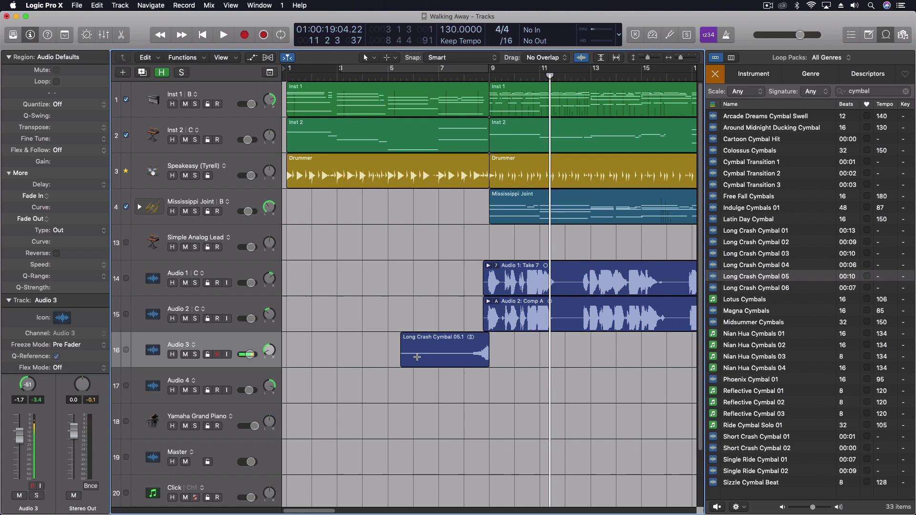
{"action": "left_click", "coordinate": [441, 347]}
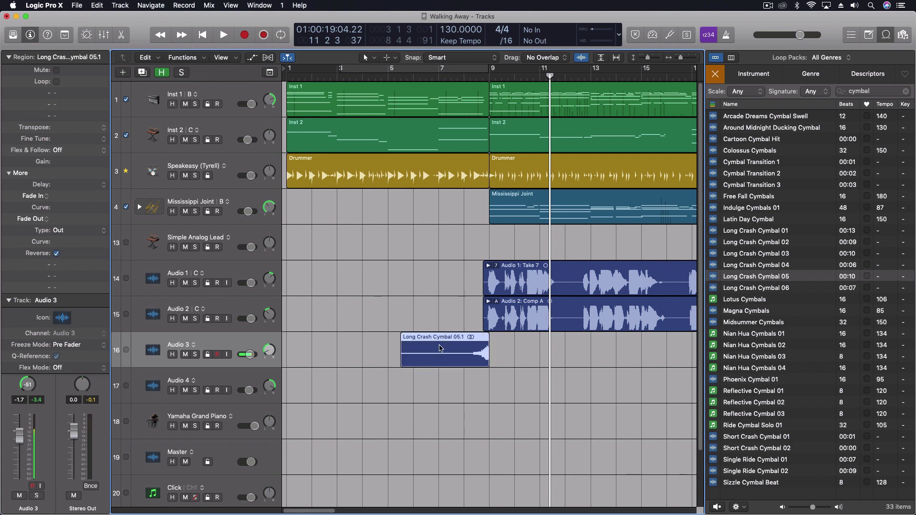